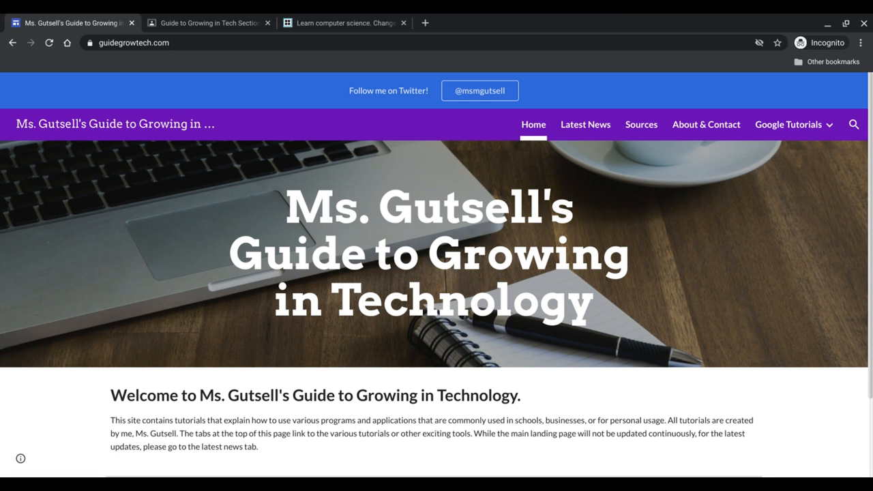
Switch to the Guide to Growing in Tech class in Google Classroom and start a classwork material titled "Code.org"
click(217, 26)
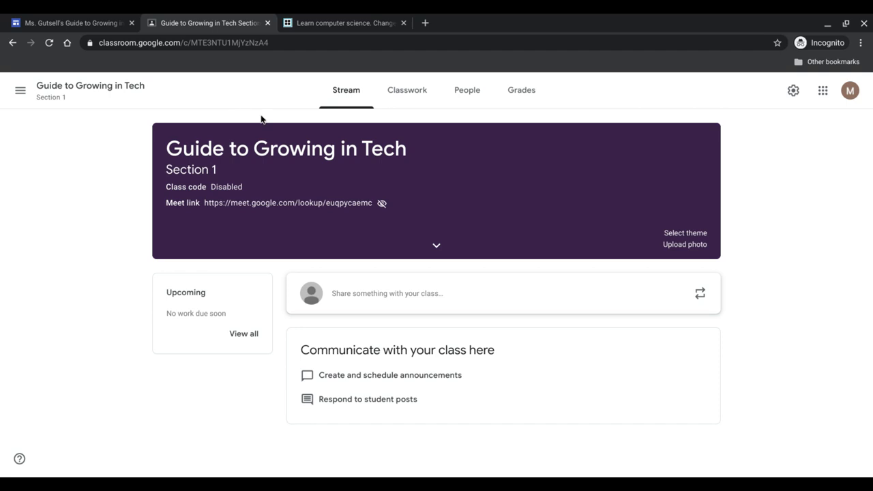
click(406, 95)
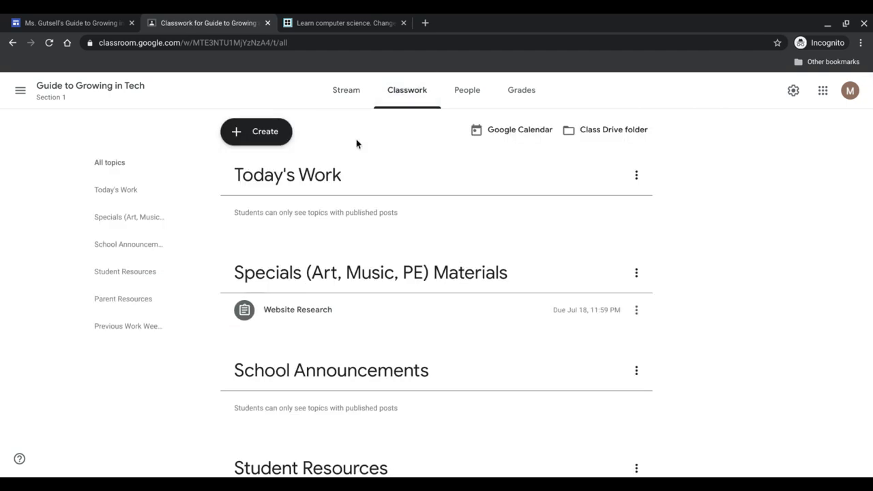
click(289, 138)
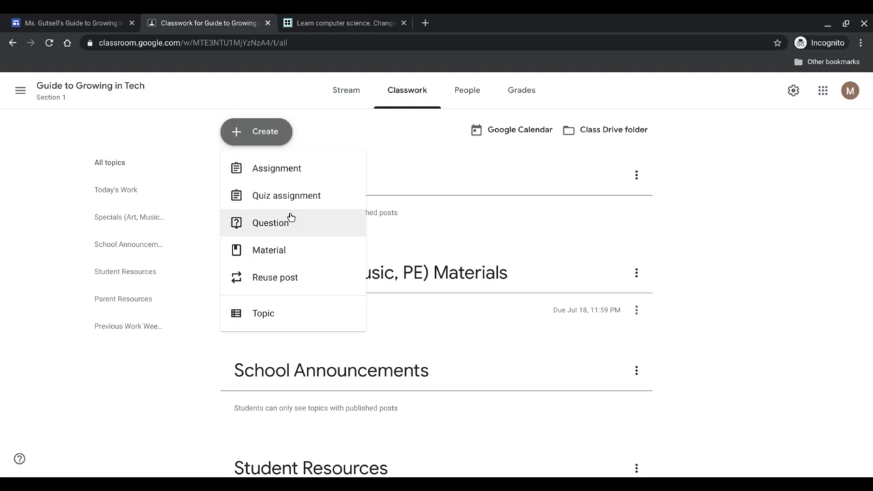
click(277, 251)
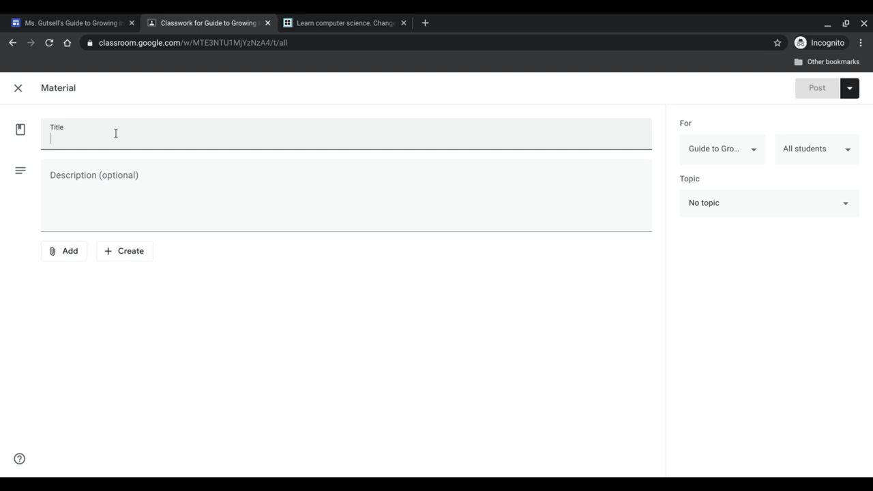
text(Code.org)
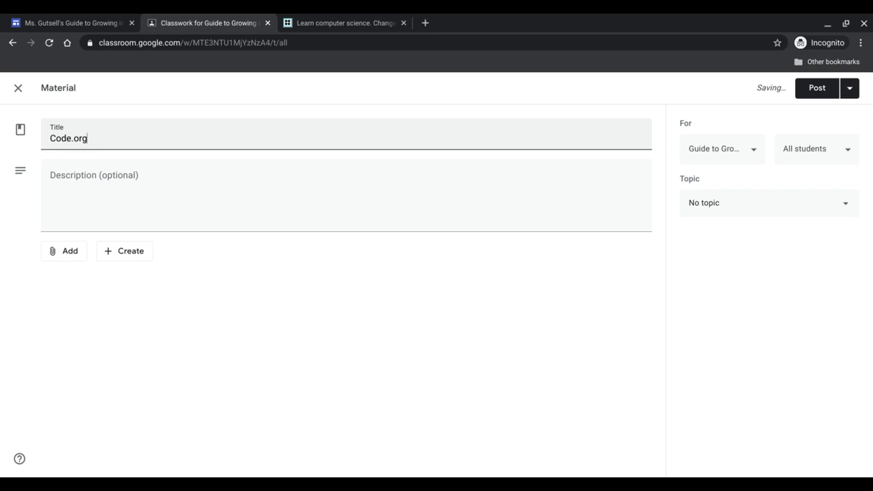
click(79, 186)
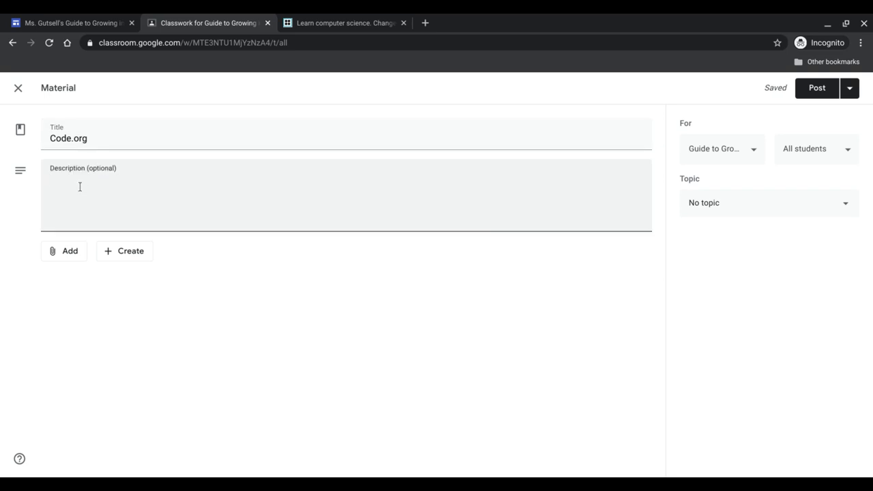
click(139, 257)
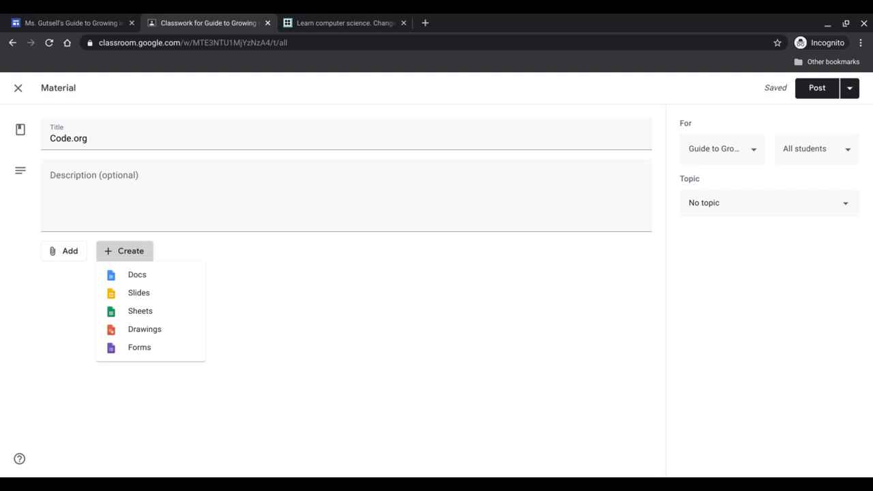
click(69, 257)
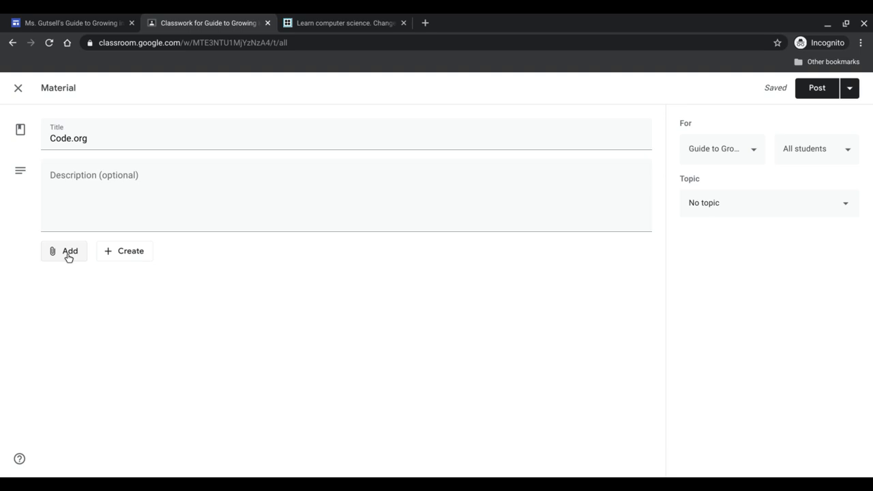
click(69, 257)
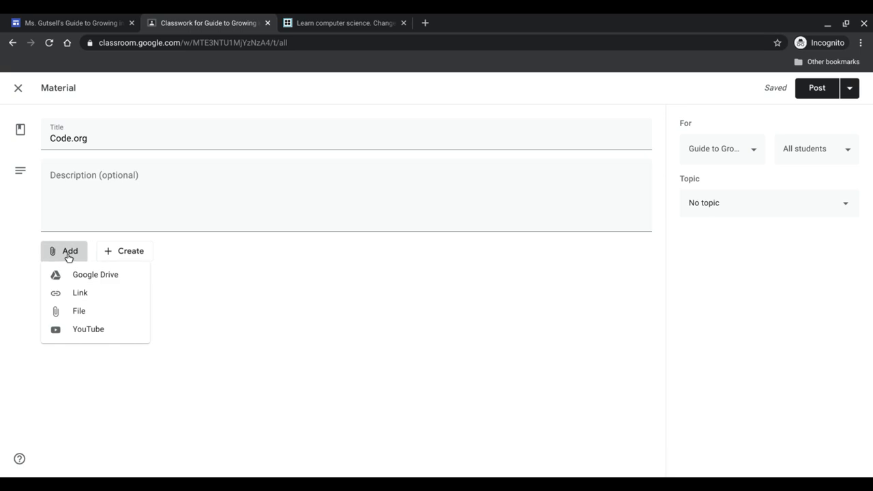
click(80, 299)
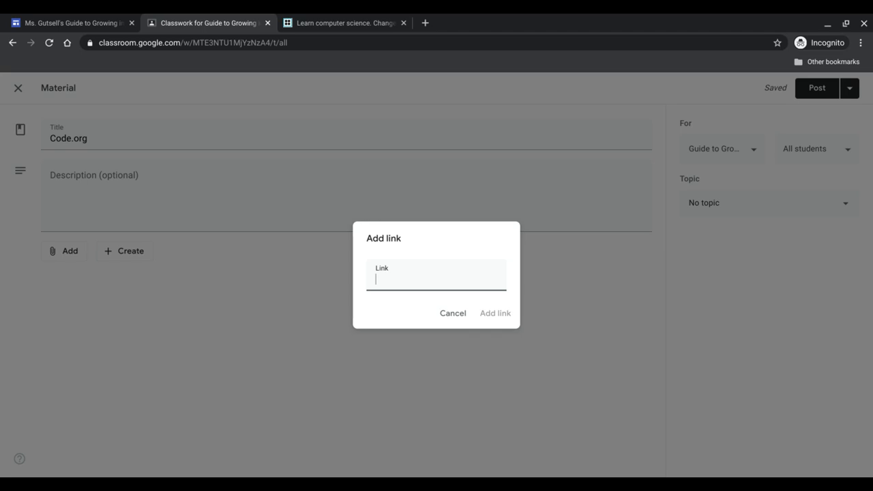
click(338, 24)
click(305, 42)
key(ctrl+c)
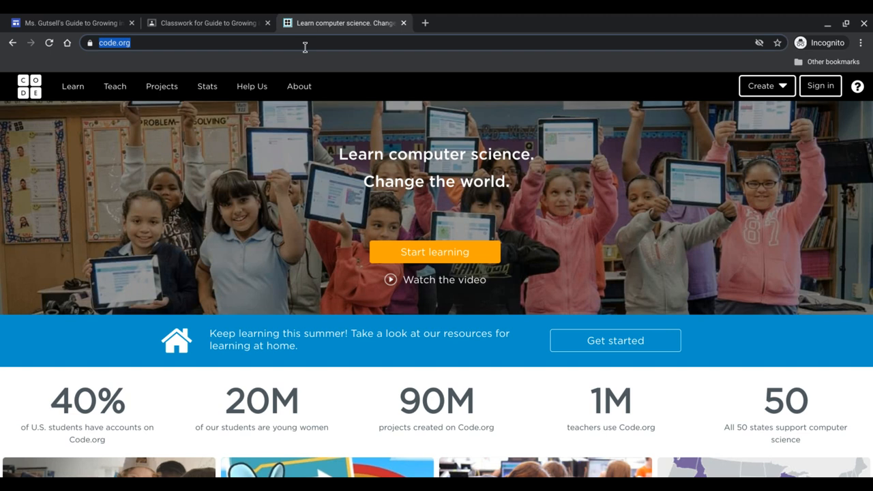
click(235, 22)
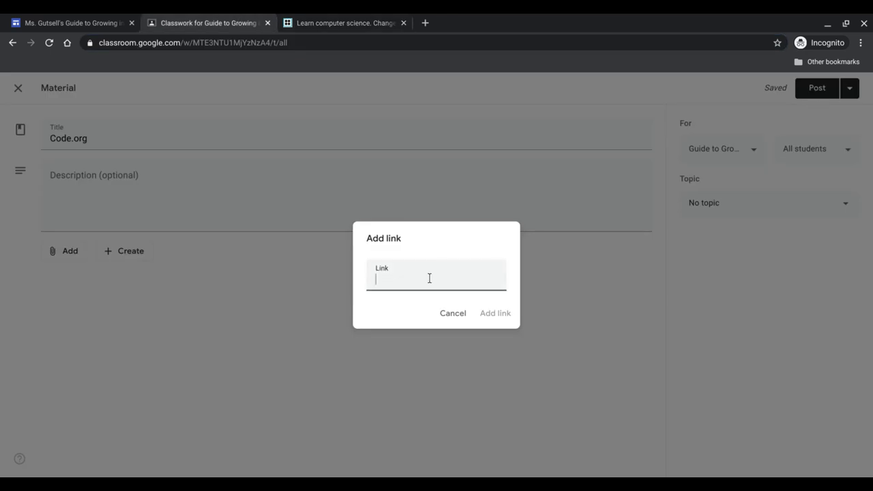
key(ctrl+v)
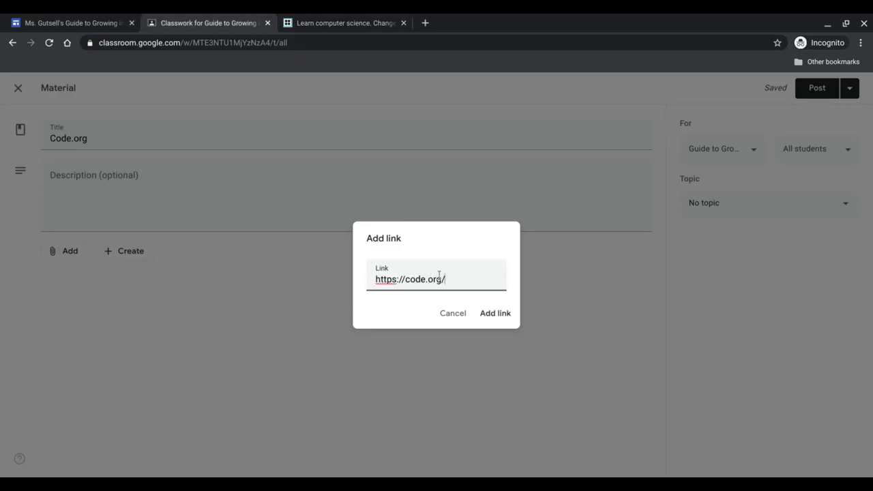
click(506, 314)
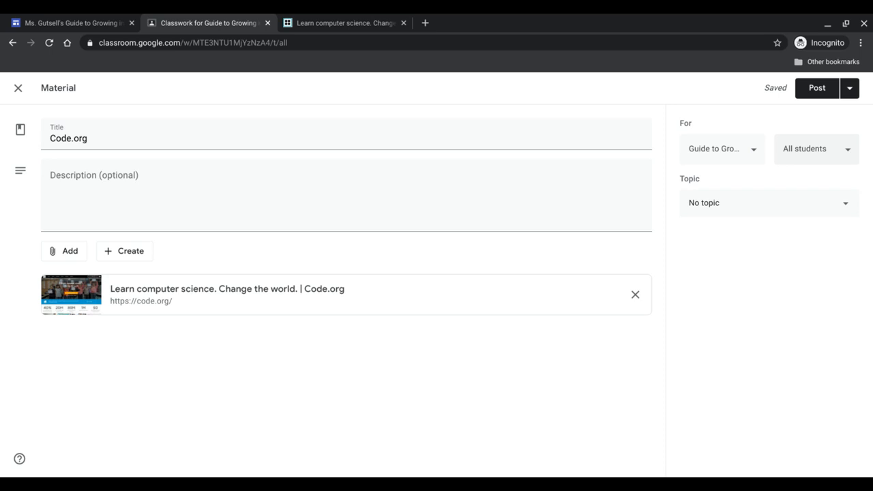
Review the list of student recipients and file the material under the topic "Specials (Art, Music, PE) Materials"
click(850, 151)
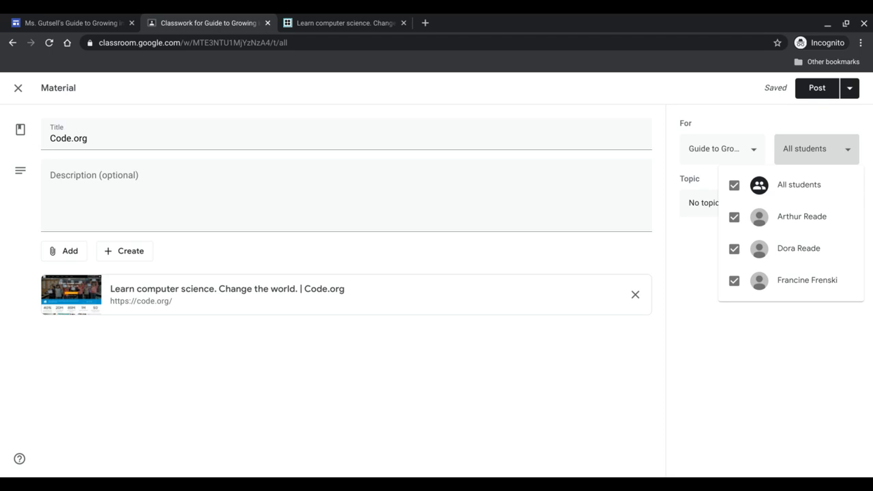
click(781, 338)
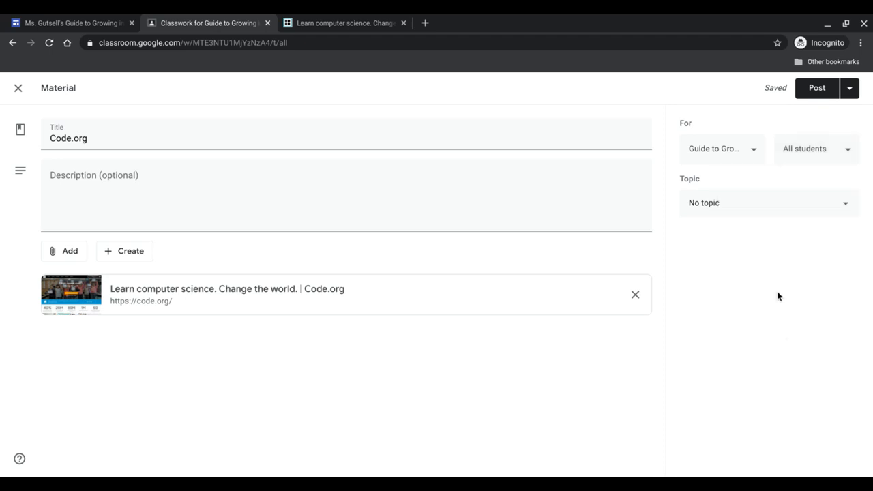
click(845, 214)
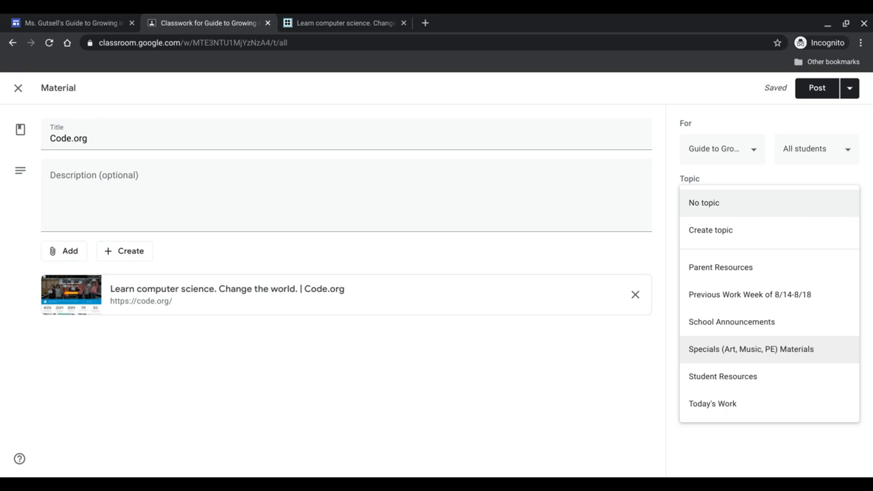
click(796, 351)
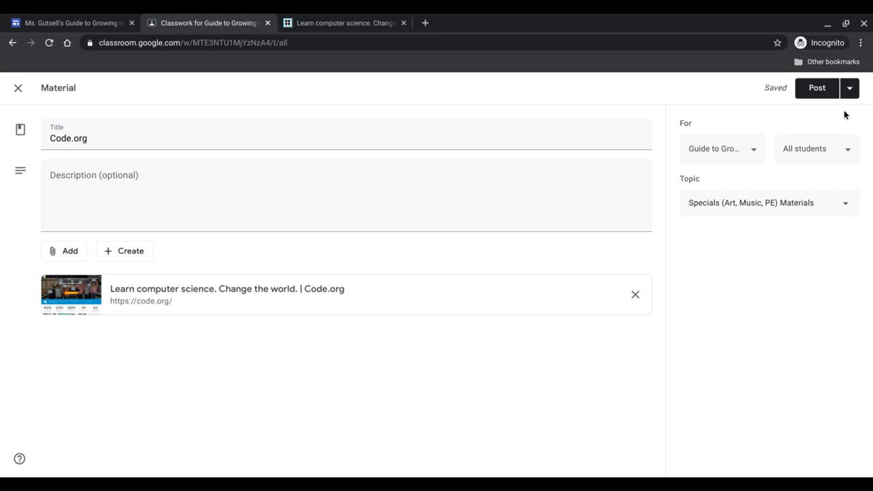
click(850, 89)
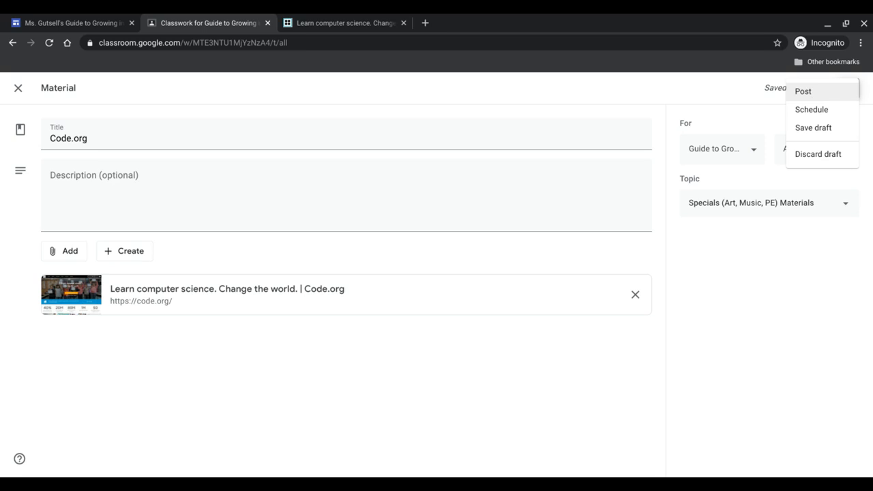
click(811, 116)
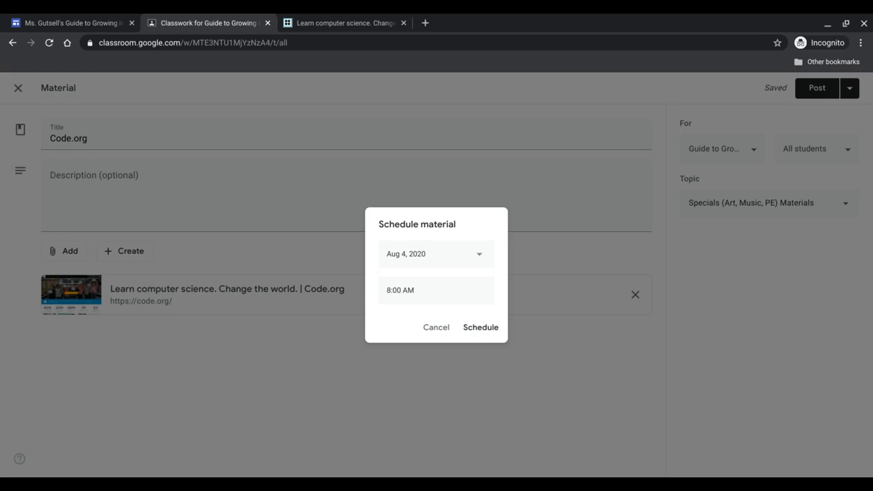
click(442, 331)
Save the Code.org material as a draft
click(850, 88)
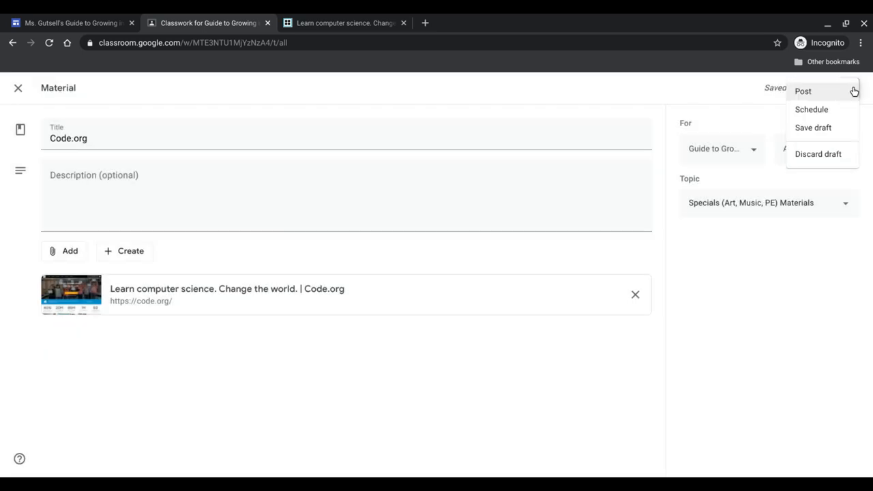
click(829, 129)
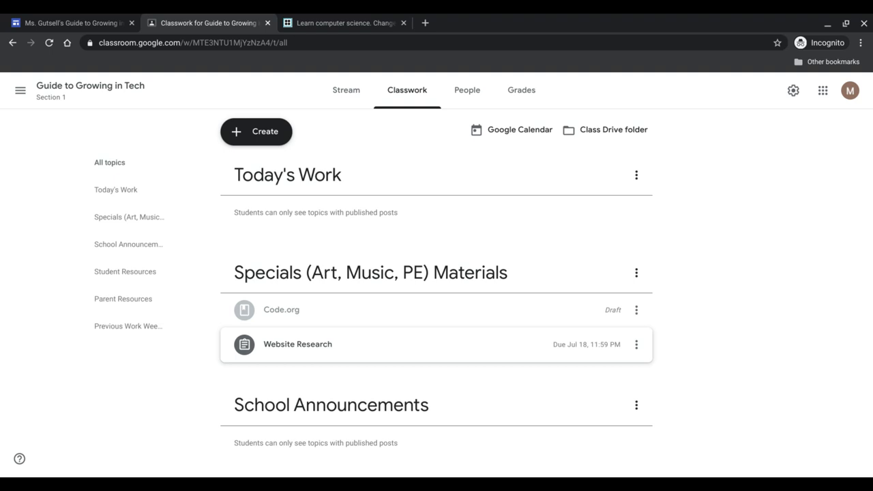
Reopen the Code.org draft for editing and post it to the class immediately
click(637, 311)
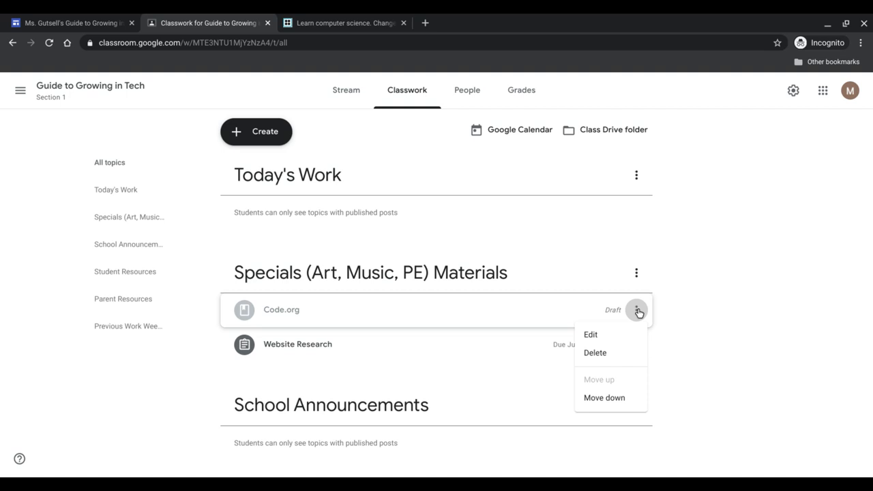
click(594, 335)
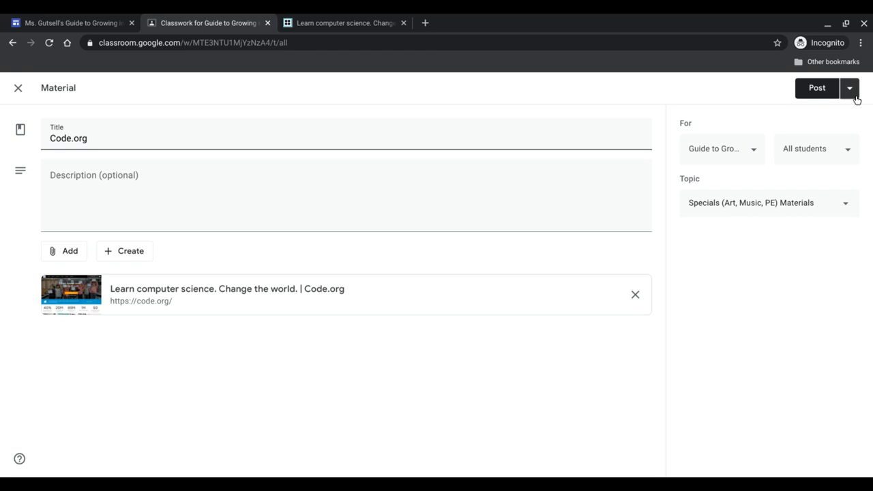
click(850, 88)
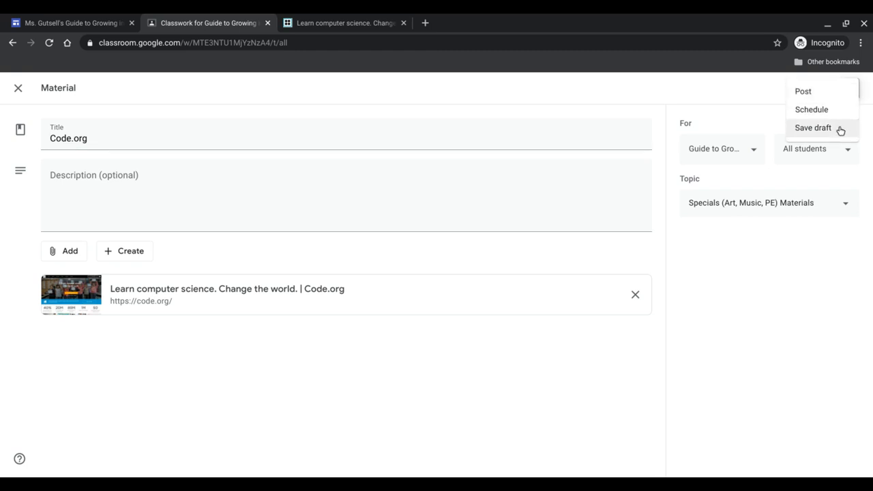
click(805, 92)
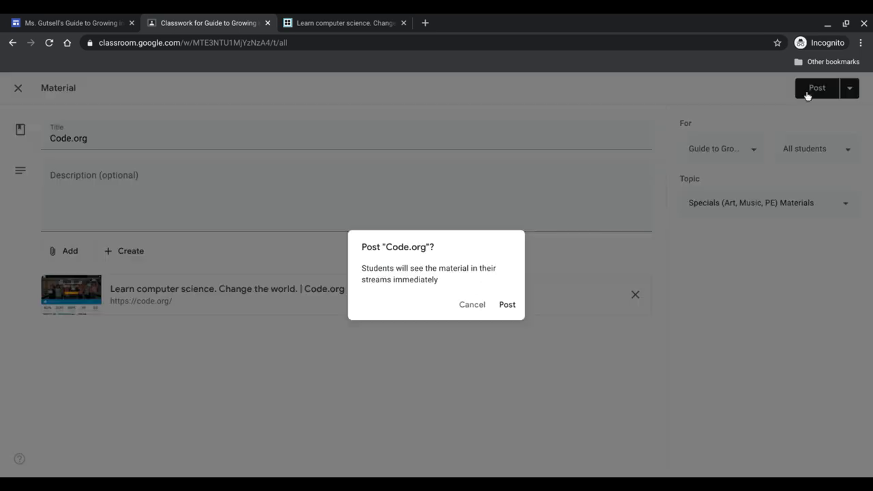
click(502, 307)
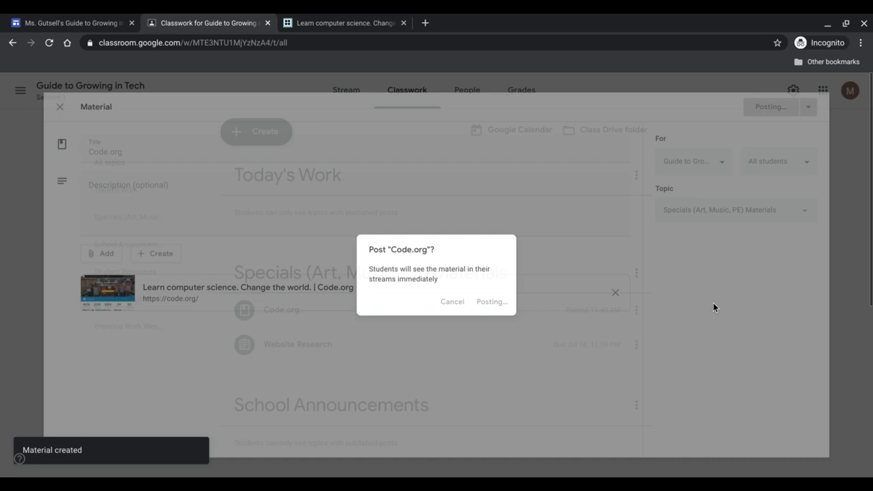